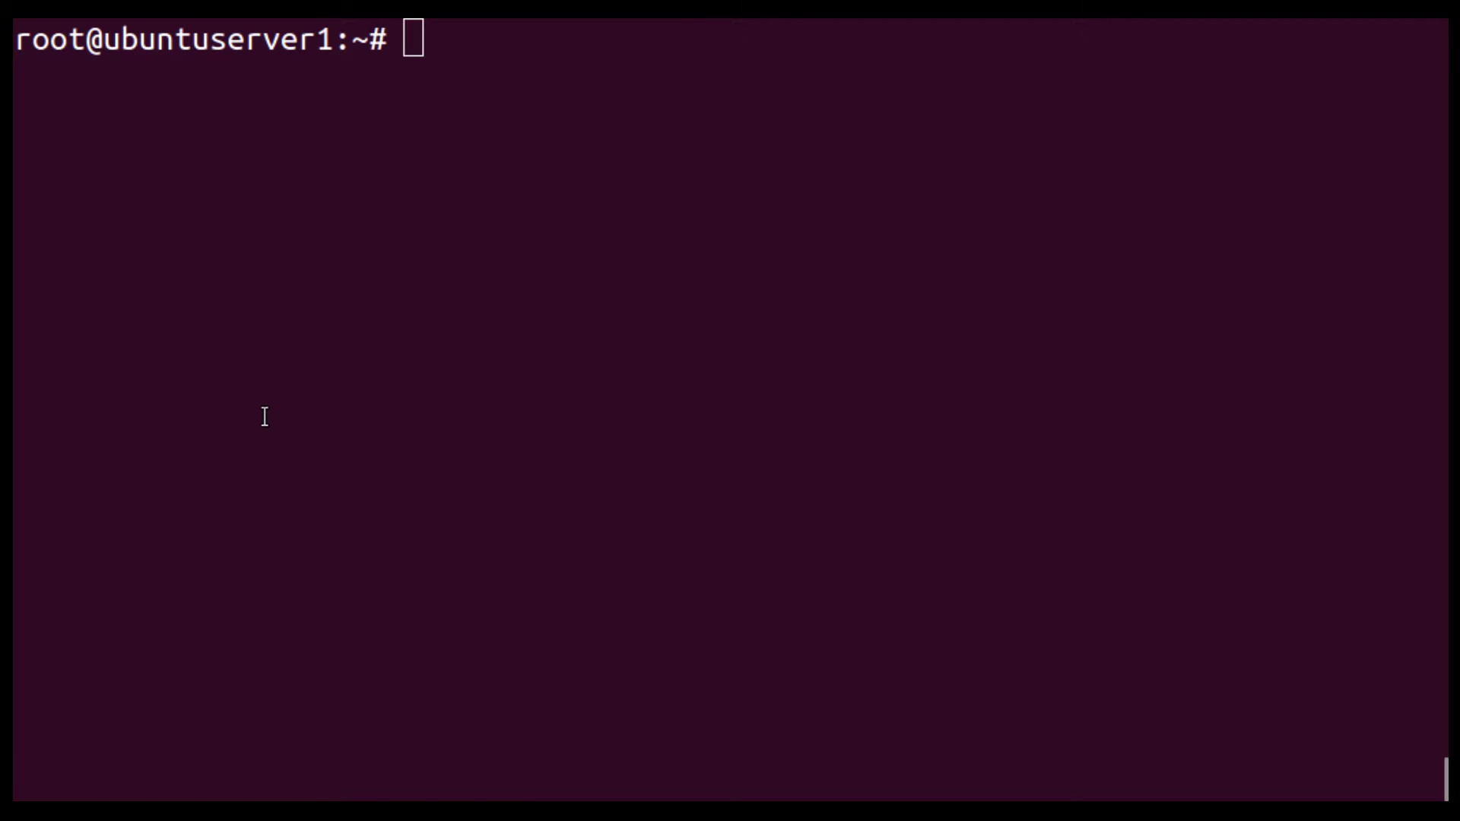
Step: Run tune2fs -l /dev/sda1 to list its filesystem details, showing block size 1024
click(265, 416)
text(tune)
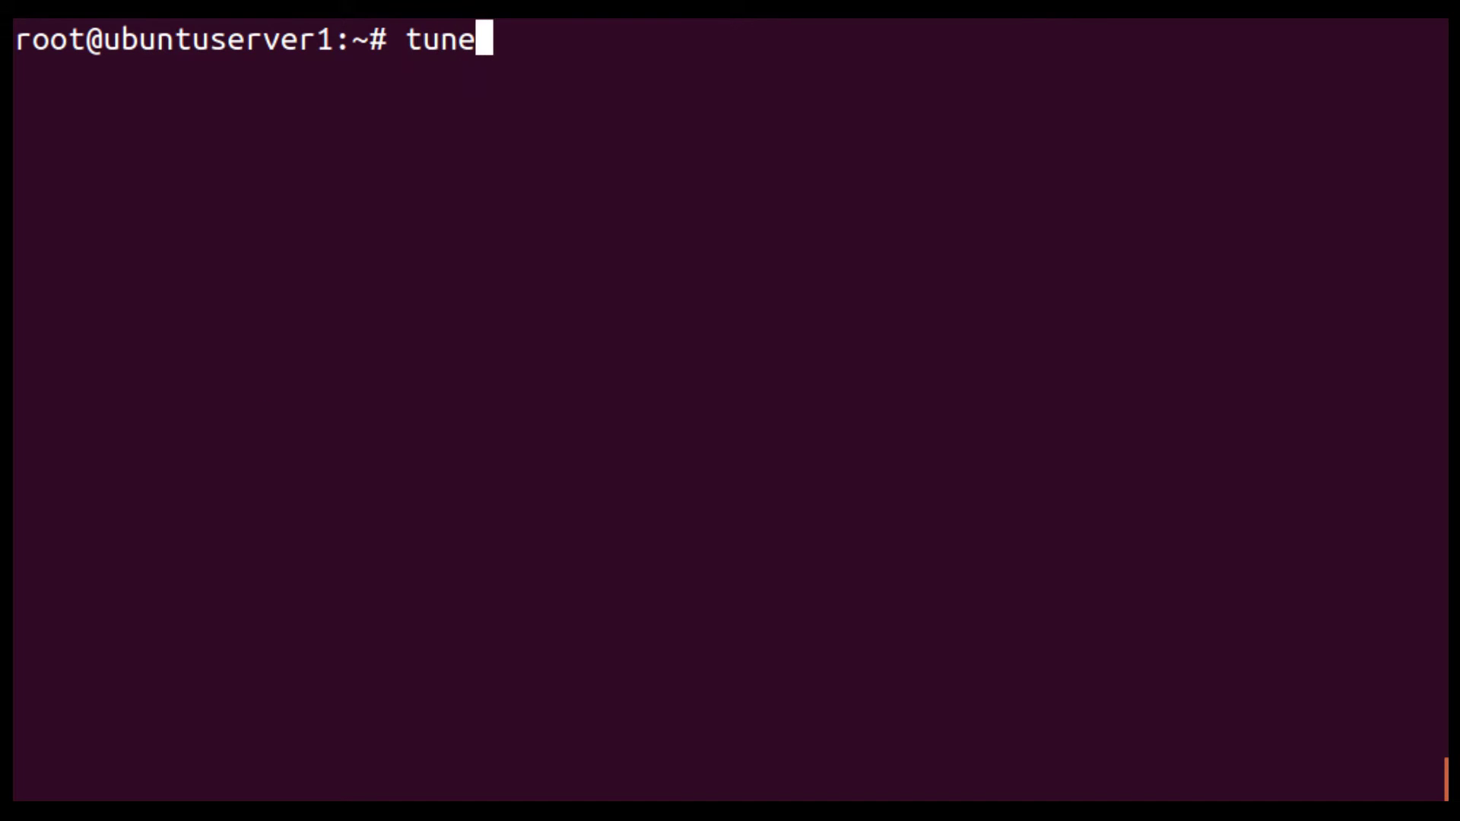
text(2fs -l )
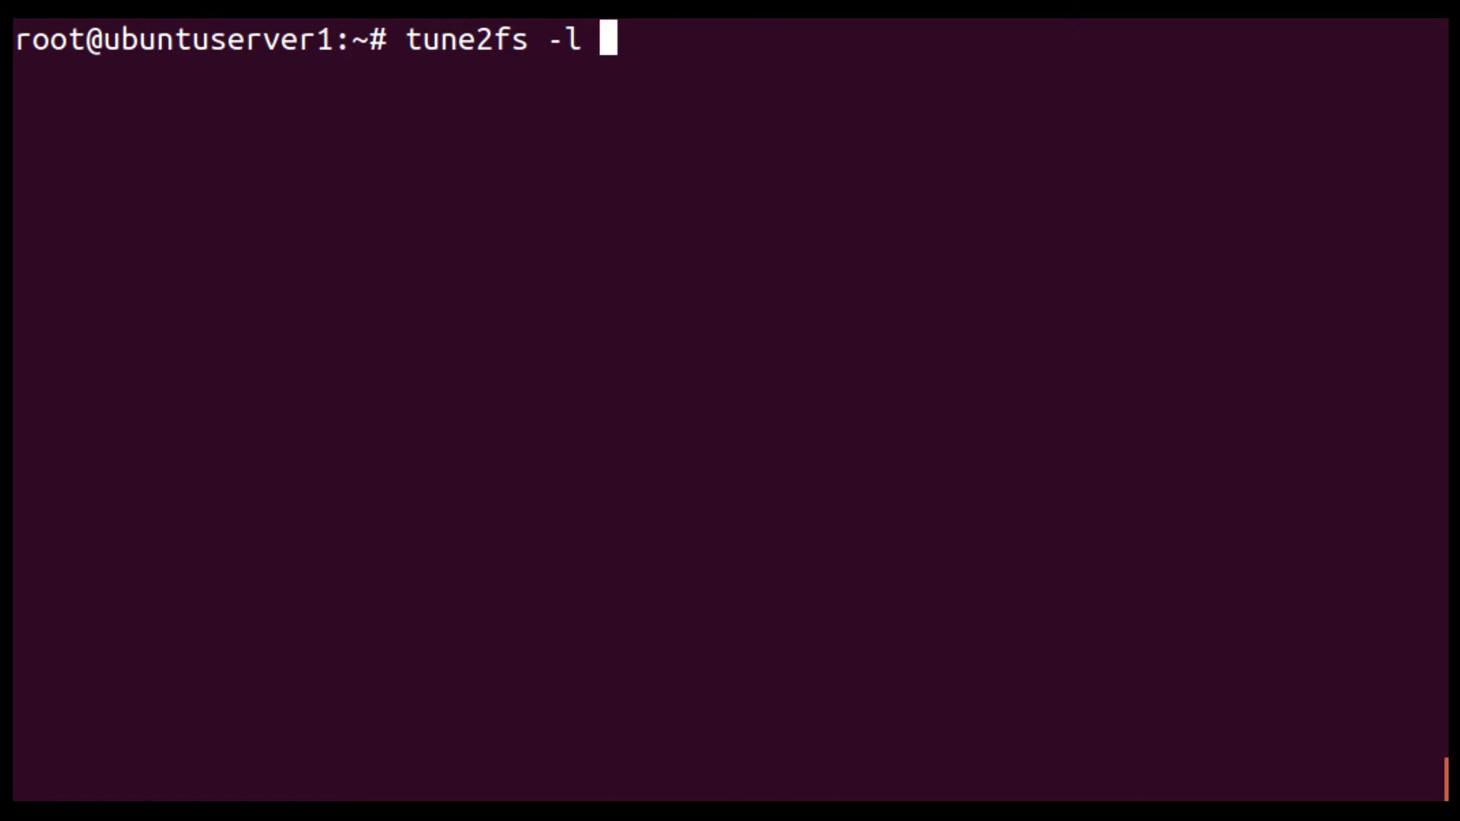
text(/dev/sdb)
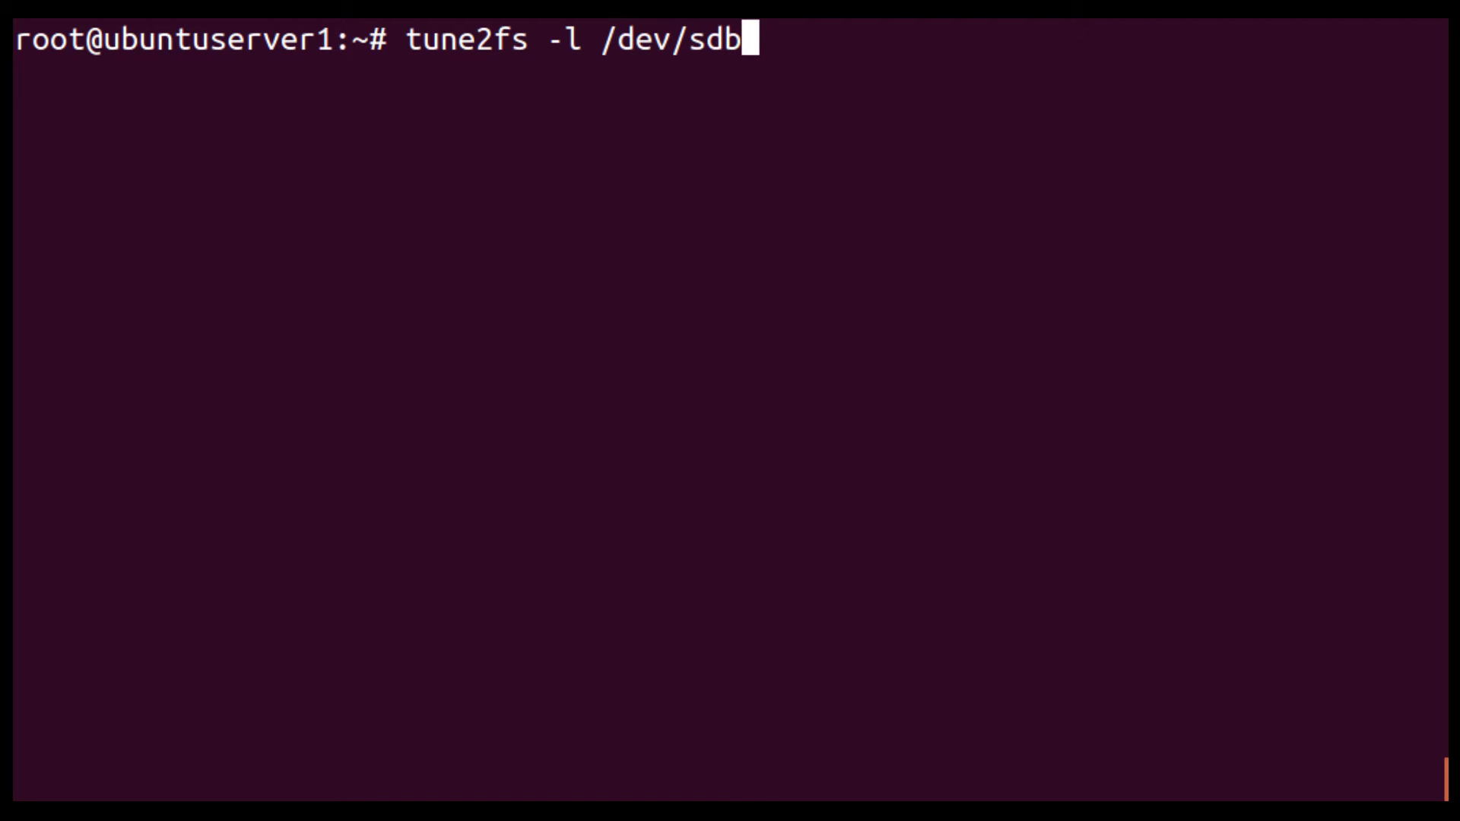
key(BackSpace)
text(a1)
key(Return)
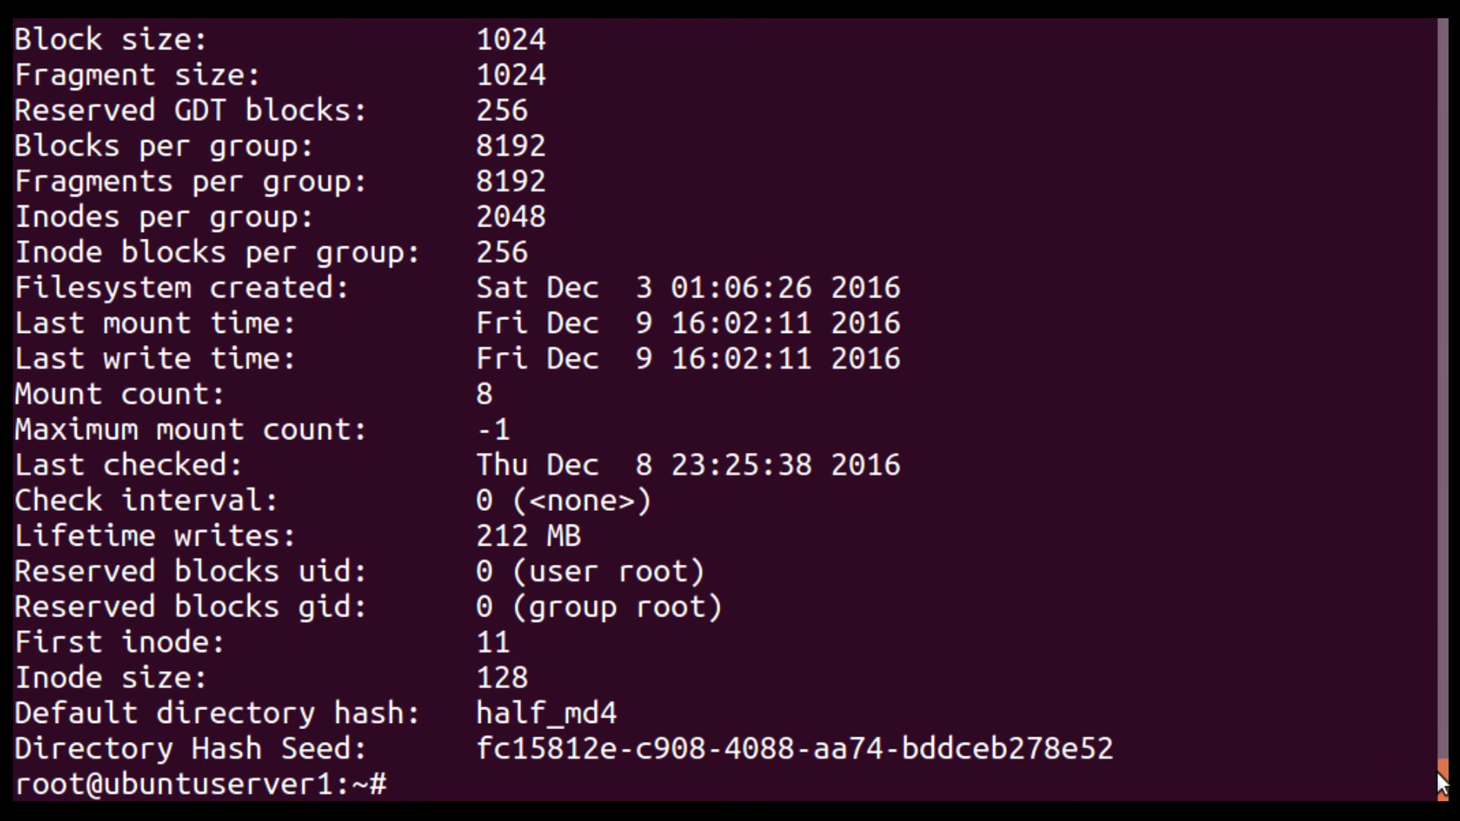
scroll(1443, 773, up, 2)
scroll(1442, 772, up, 3)
scroll(1438, 787, down, 5)
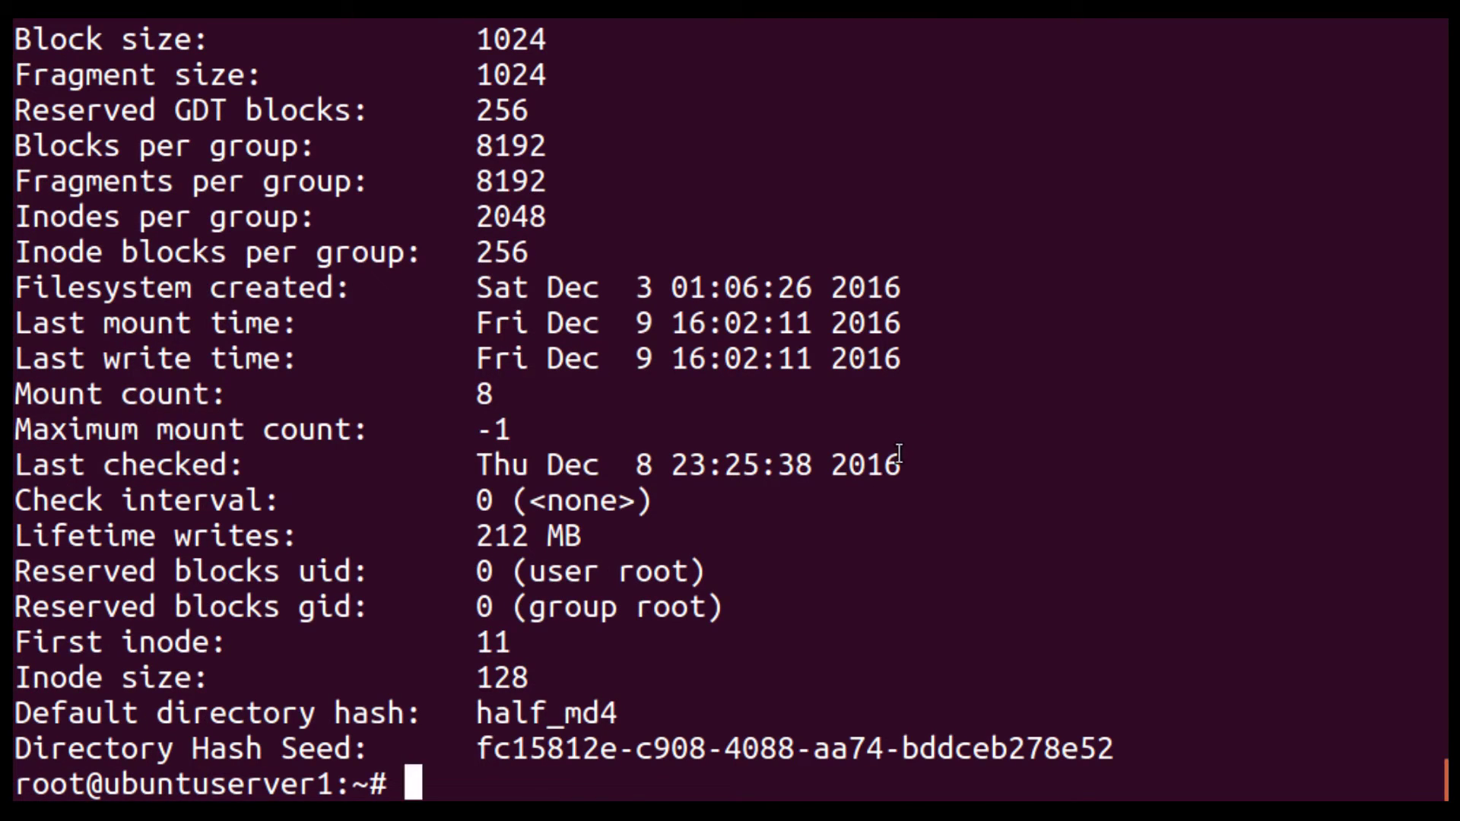
Step: Recall the tune2fs command and append | grep -i block, fixing a typo
key(Up)
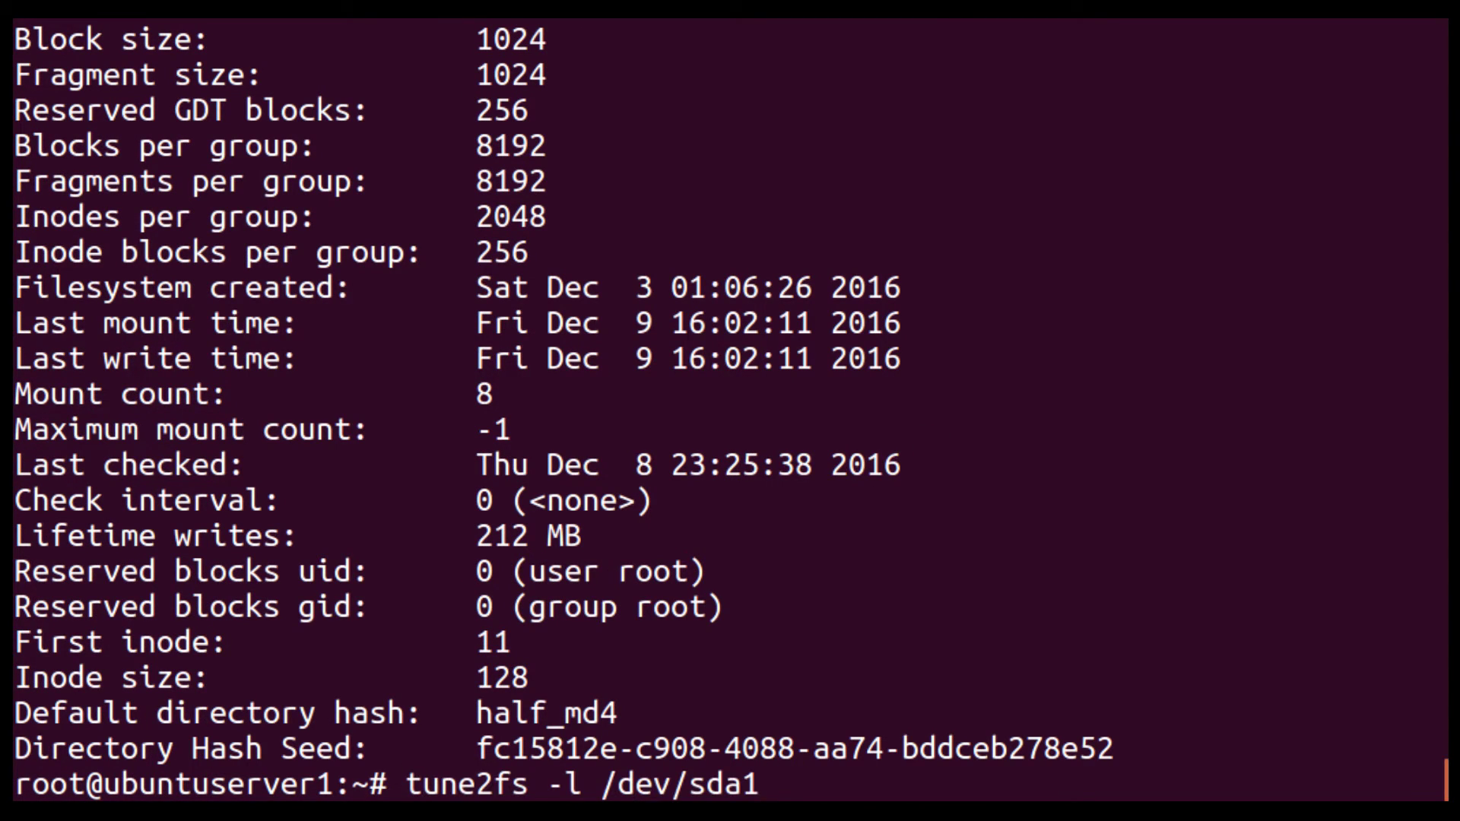
text(| ge)
key(BackSpace)
text(r)
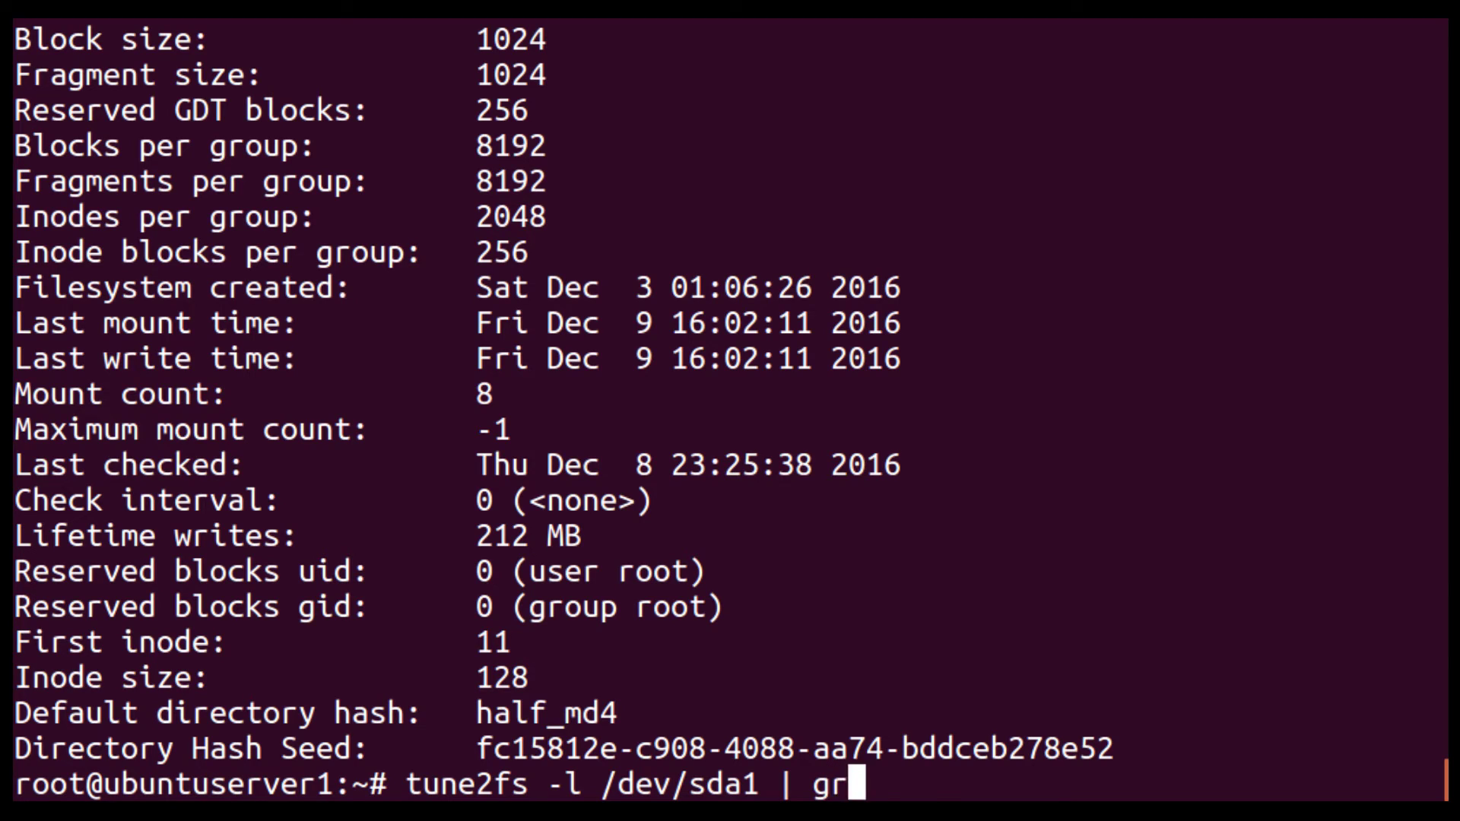
text(ep[)
key(BackSpace)
text(-i)
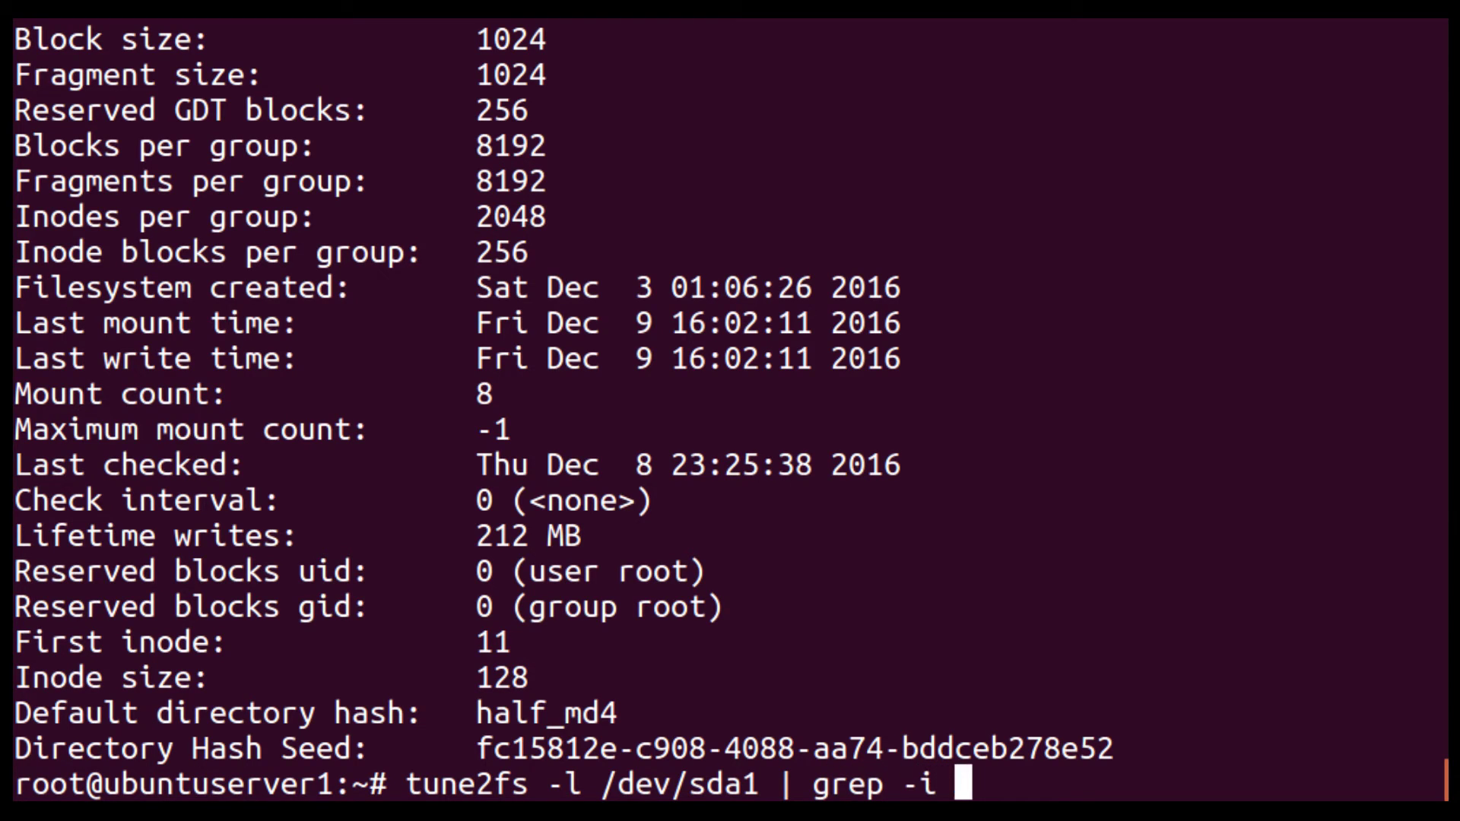
text( bl)
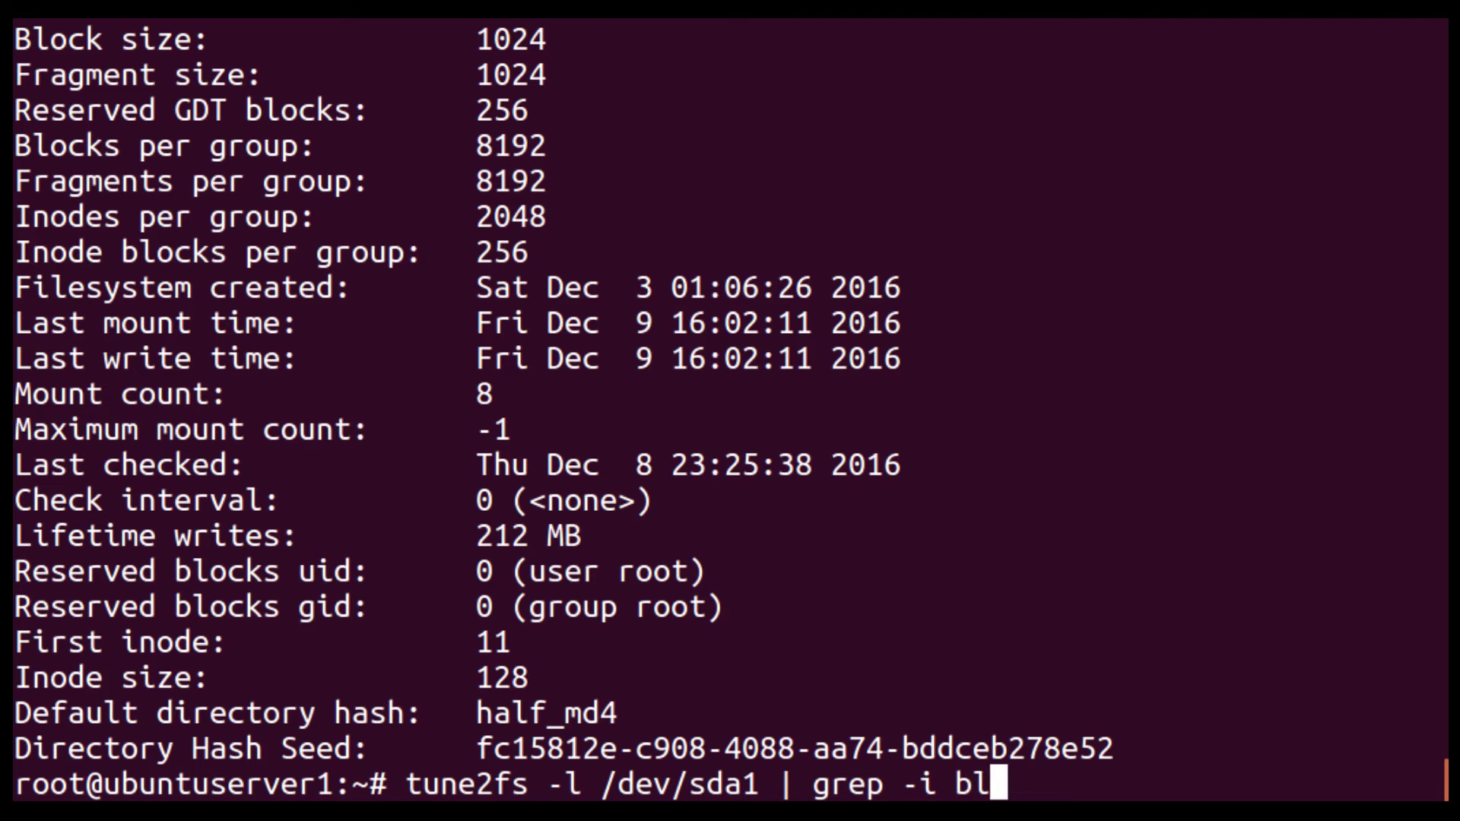
text(ock)
Step: Run the filtered command and highlight the block size value 1024
key(Return)
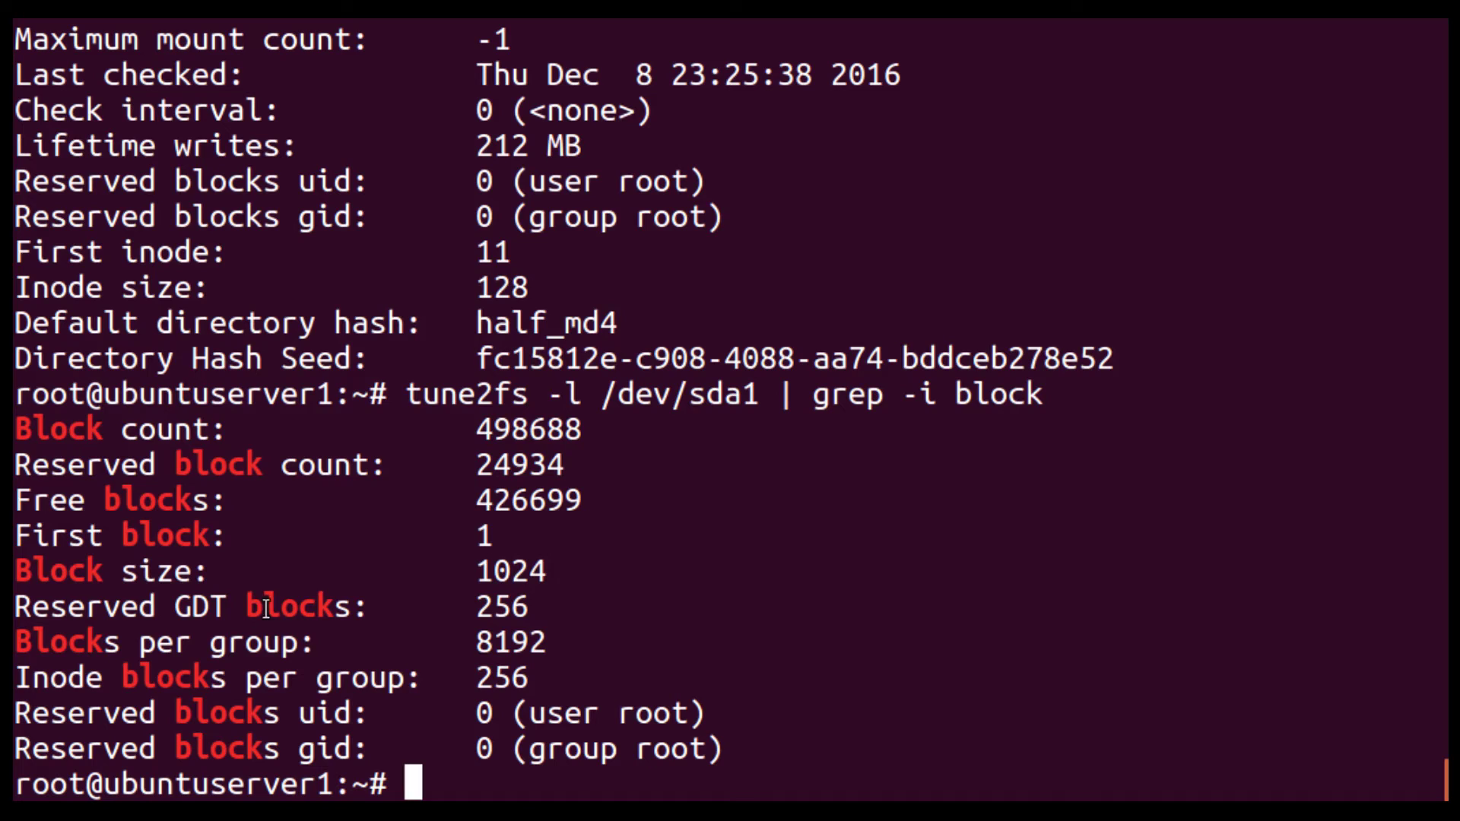
drag(476, 570, 548, 571)
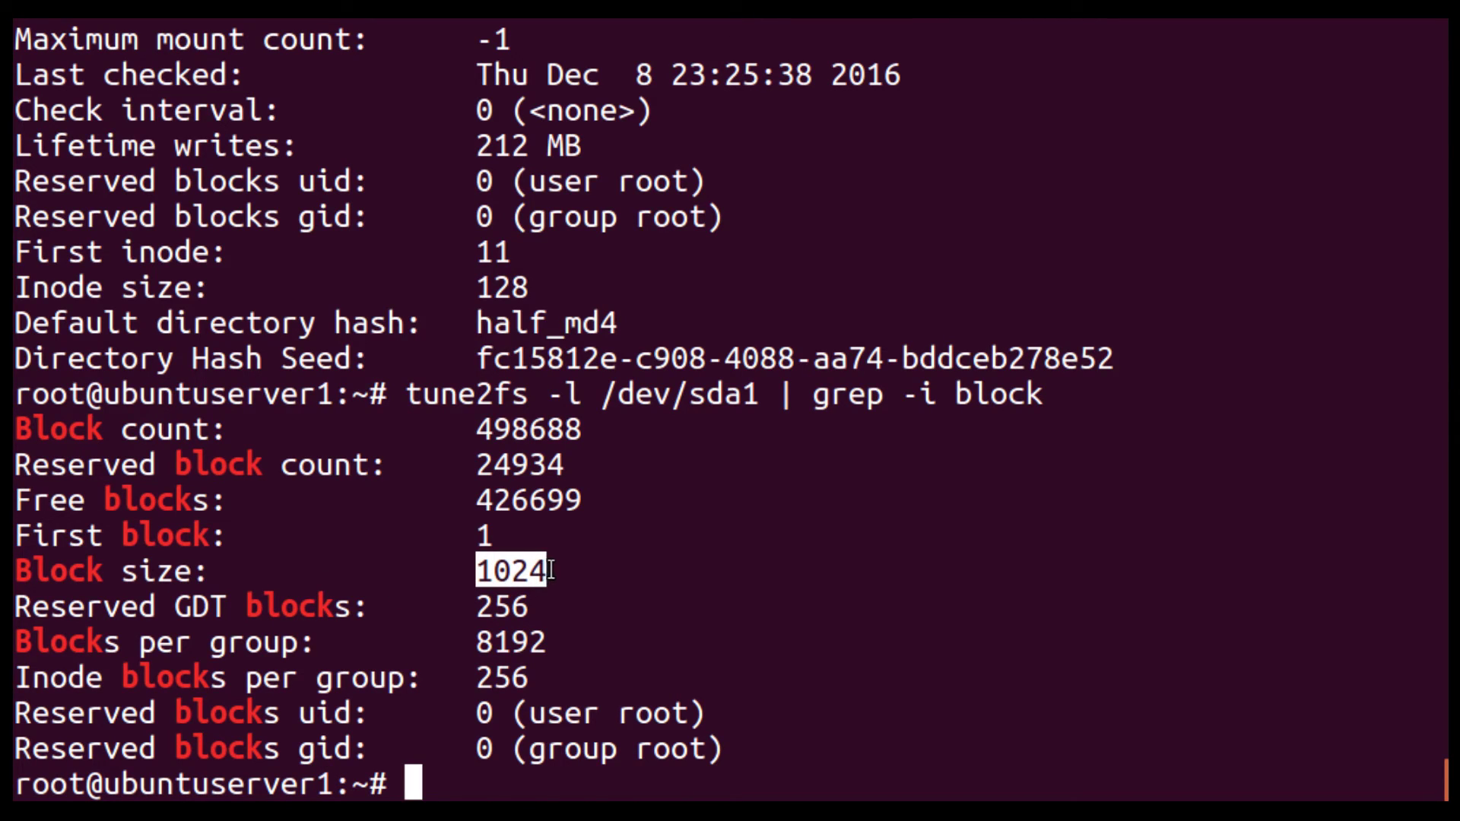
click(730, 578)
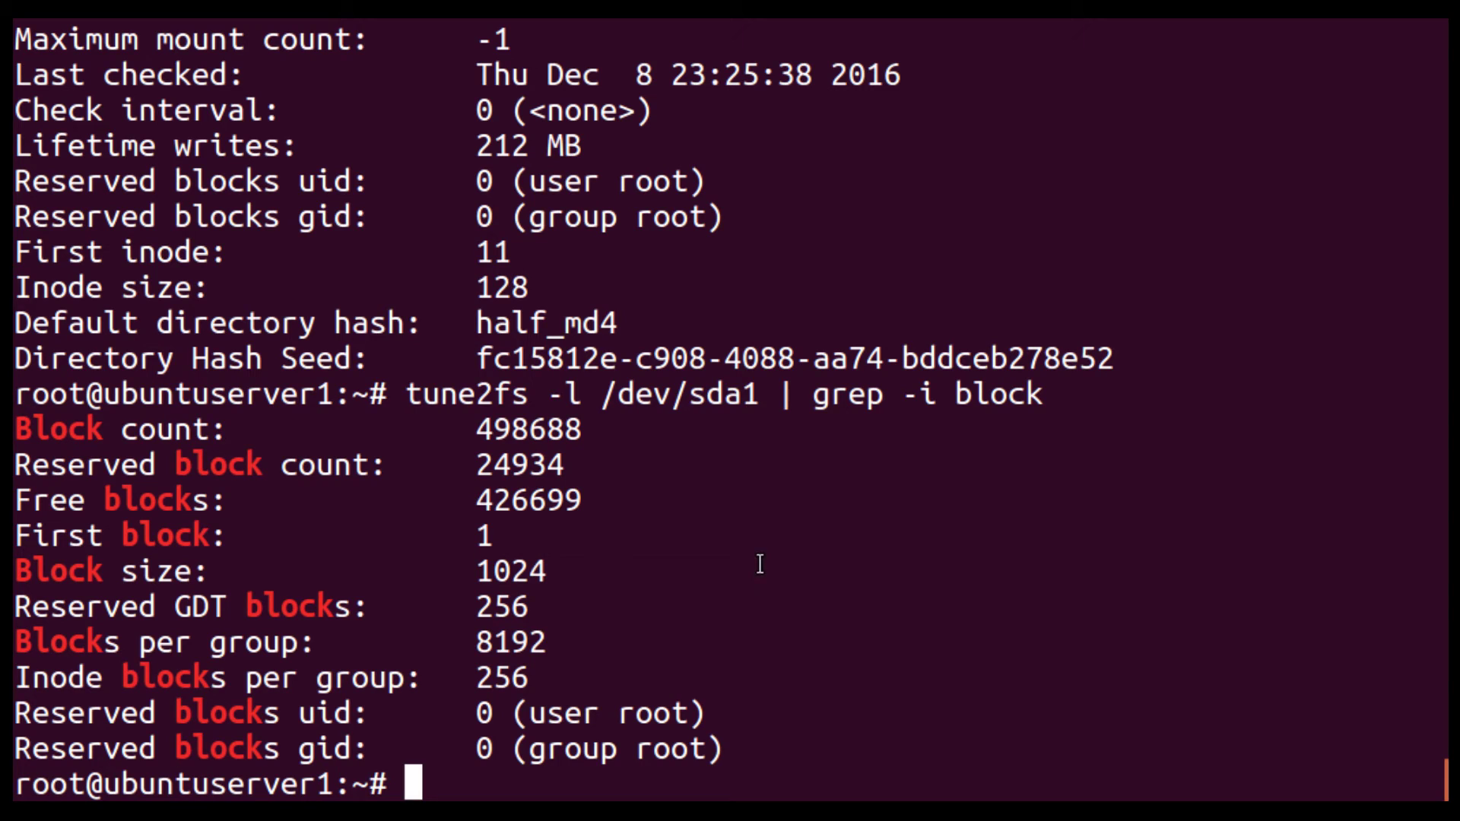
text(tune2fs )
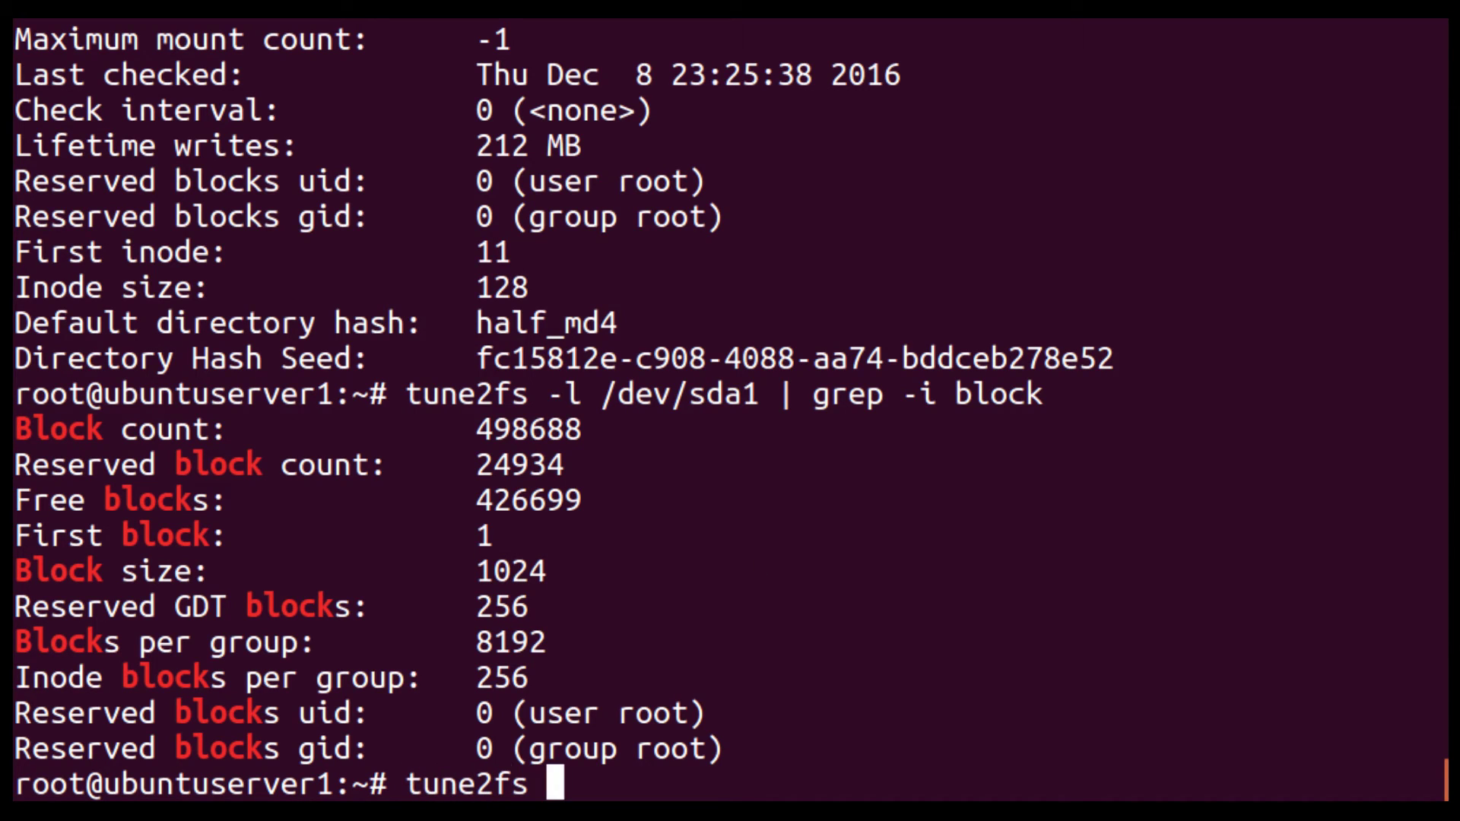
text(-l /dev/)
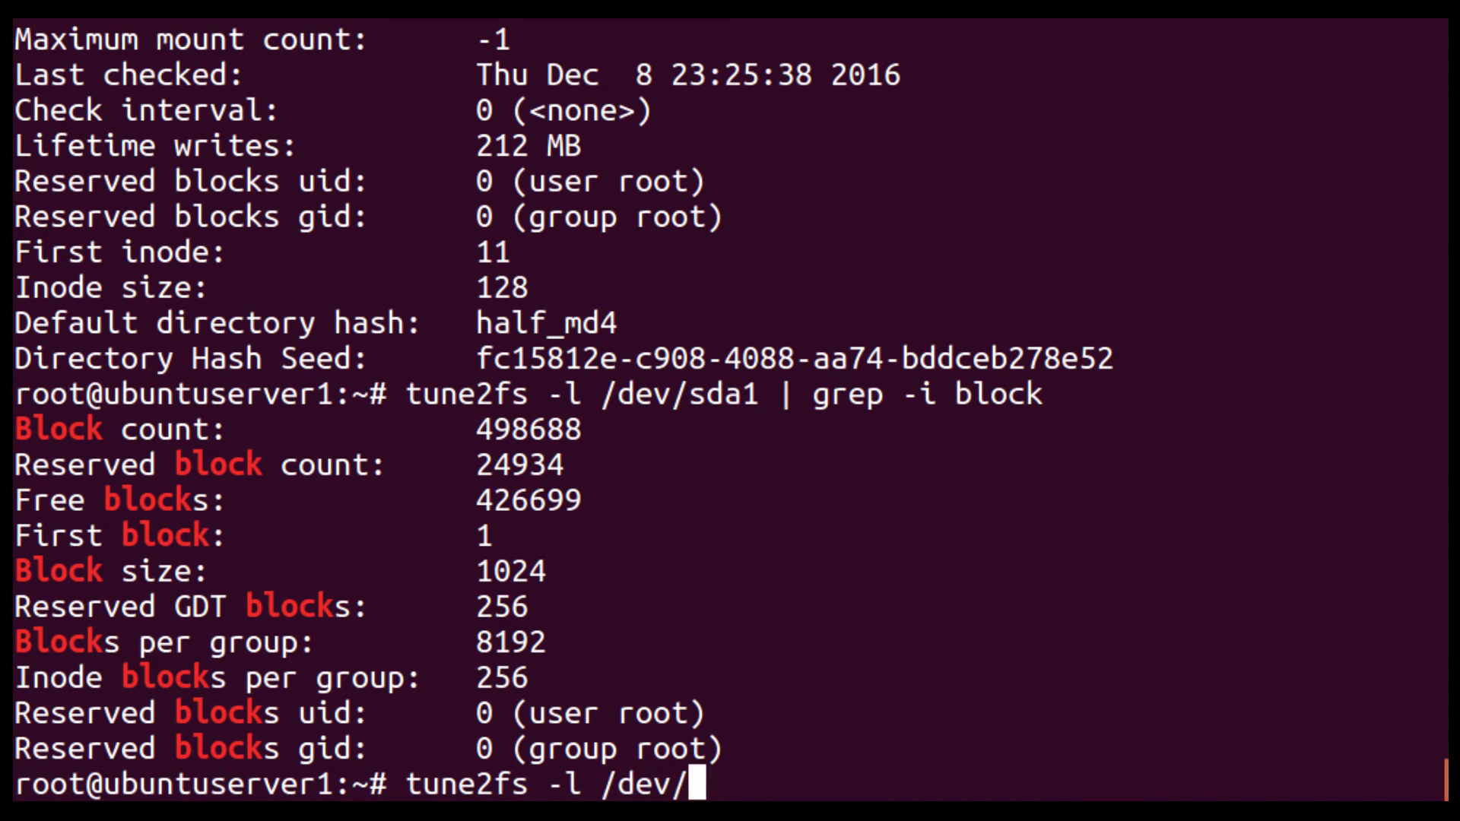
text(mapper/te)
Step: Run tune2fs -l /dev/mapper/testvg-testlv1 | grep -i block and highlight block size 4096
key(Tab)
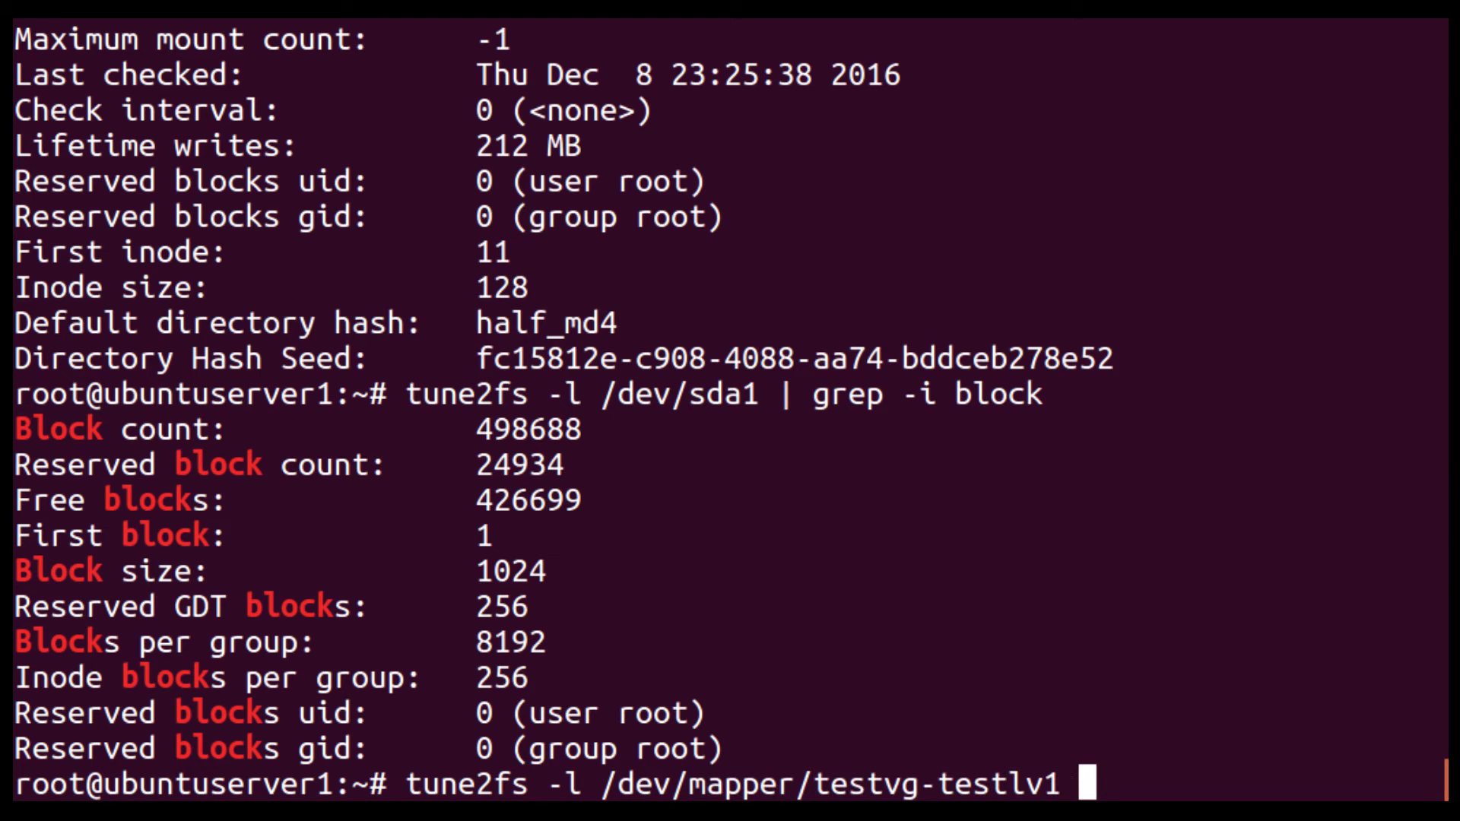
text(| grep )
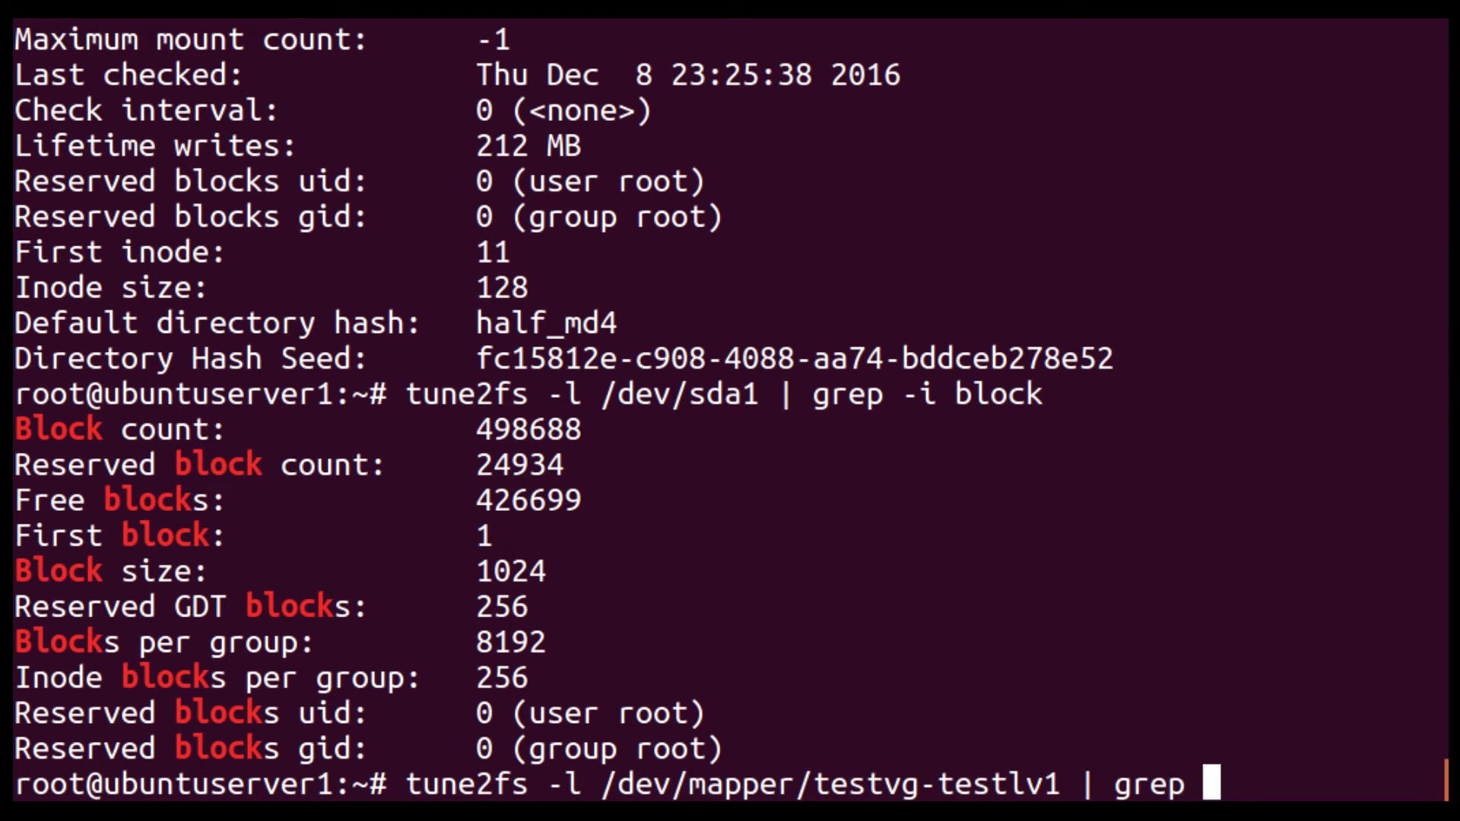
text(-i bl)
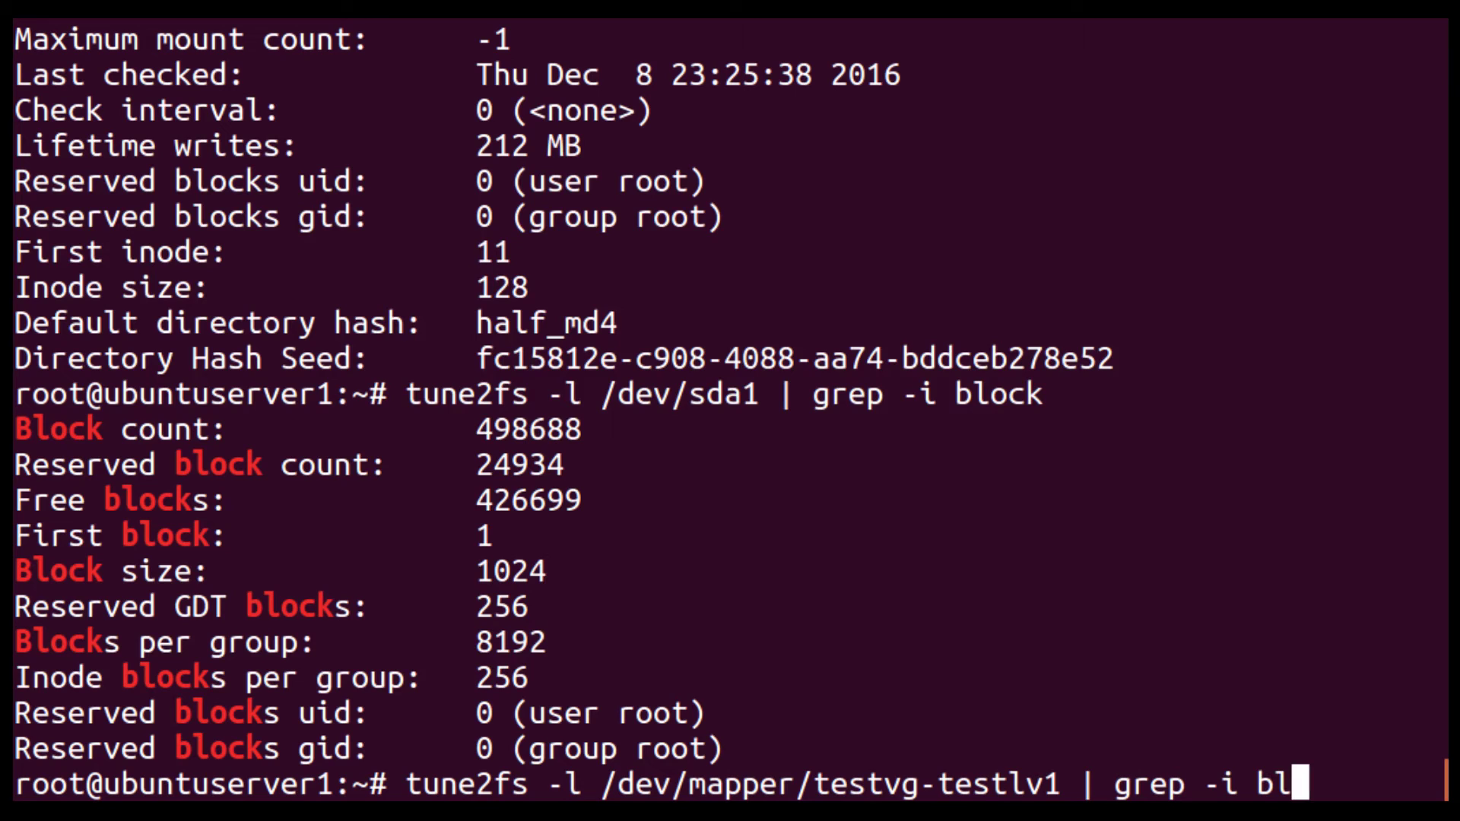
text(ock)
key(Return)
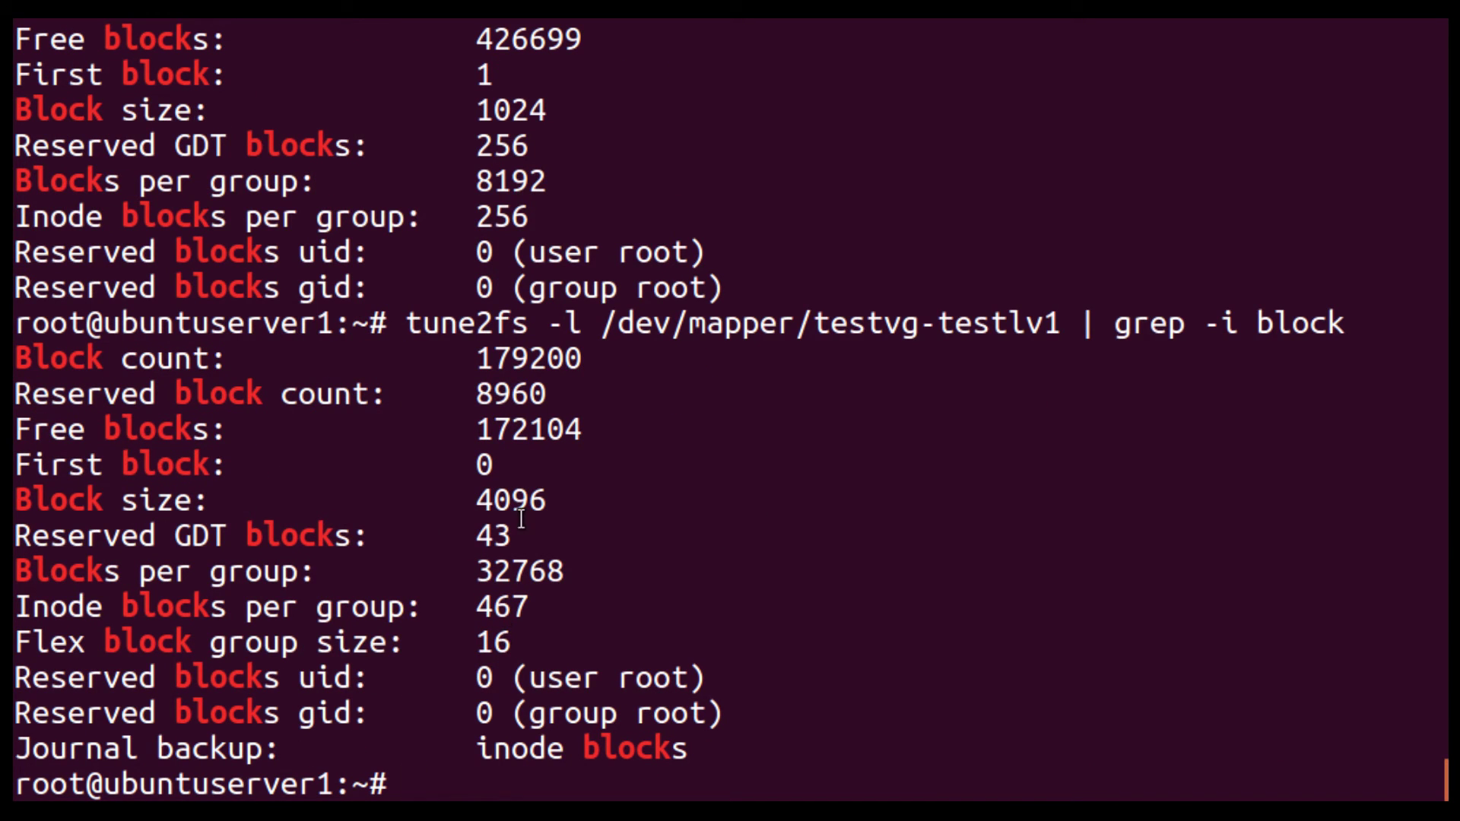
drag(476, 500, 548, 500)
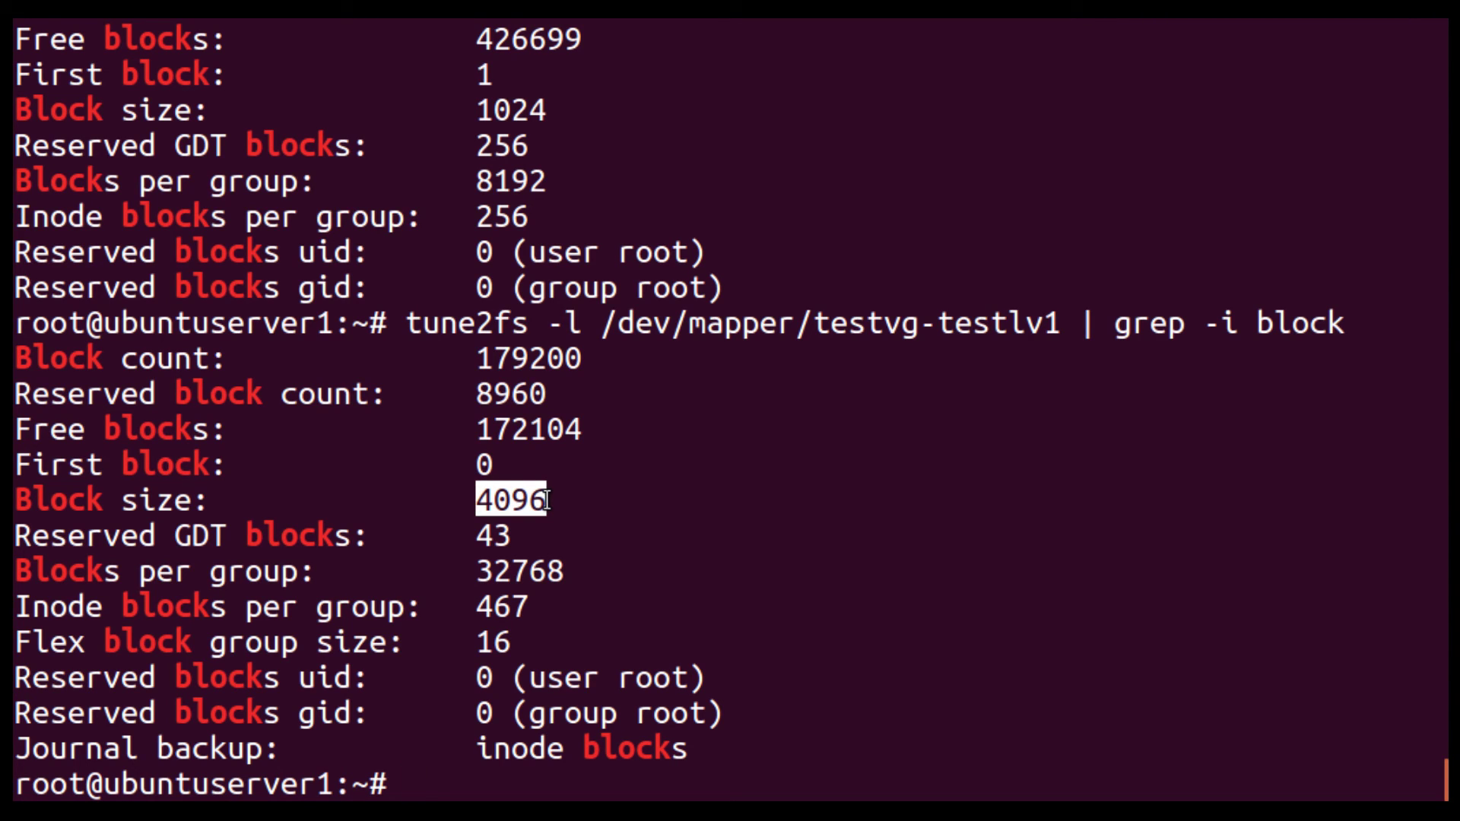
click(605, 584)
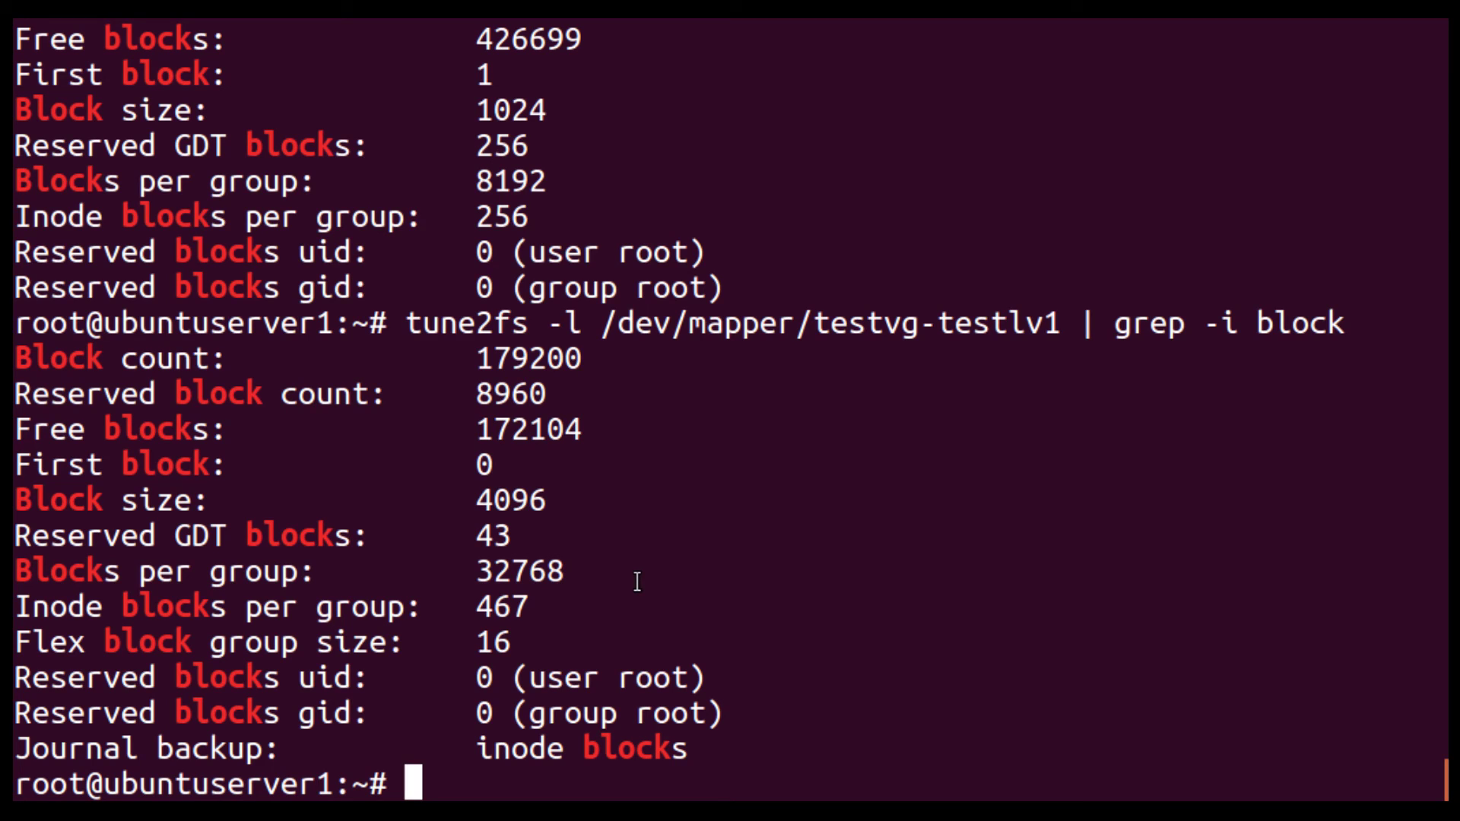